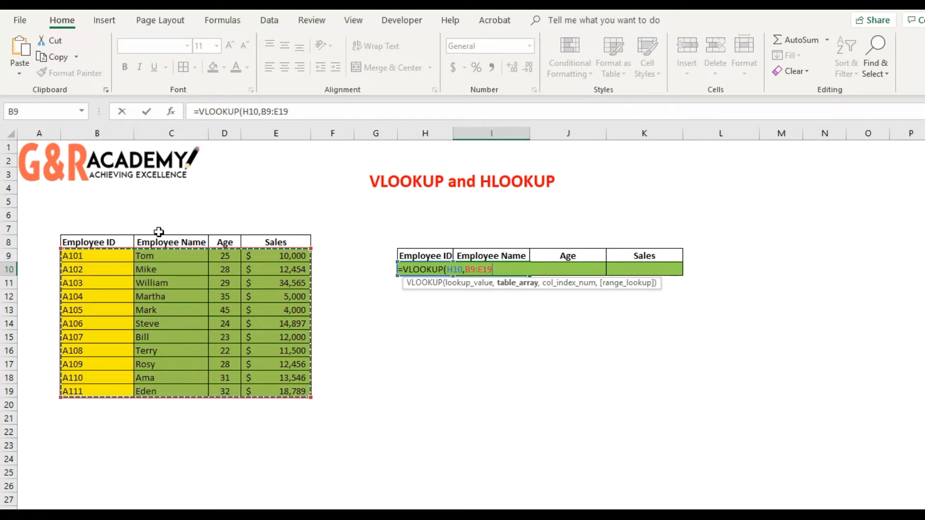
Complete the Employee Name lookup in I10 as =VLOOKUP(H10,B9:E19,2), using column index 2
type(",2")
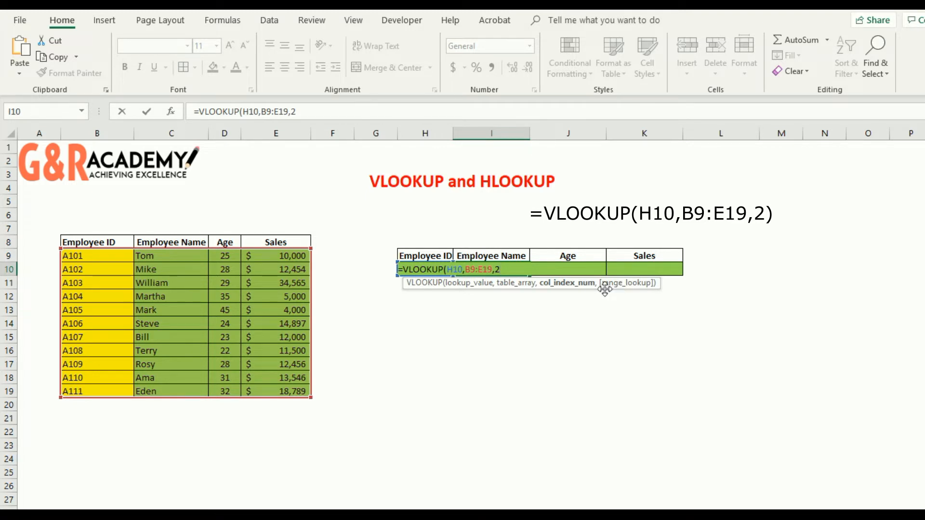
type(")")
key("Return")
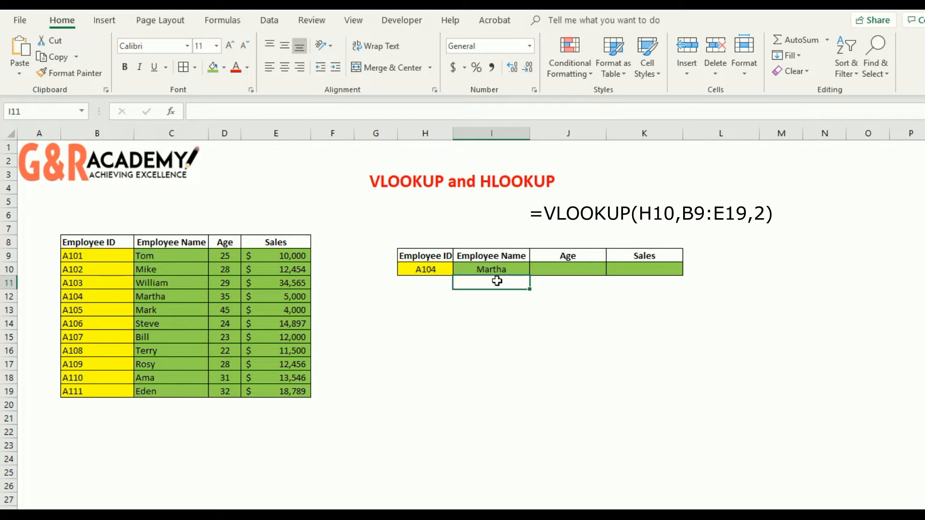
left_click_drag(87, 296, 137, 297)
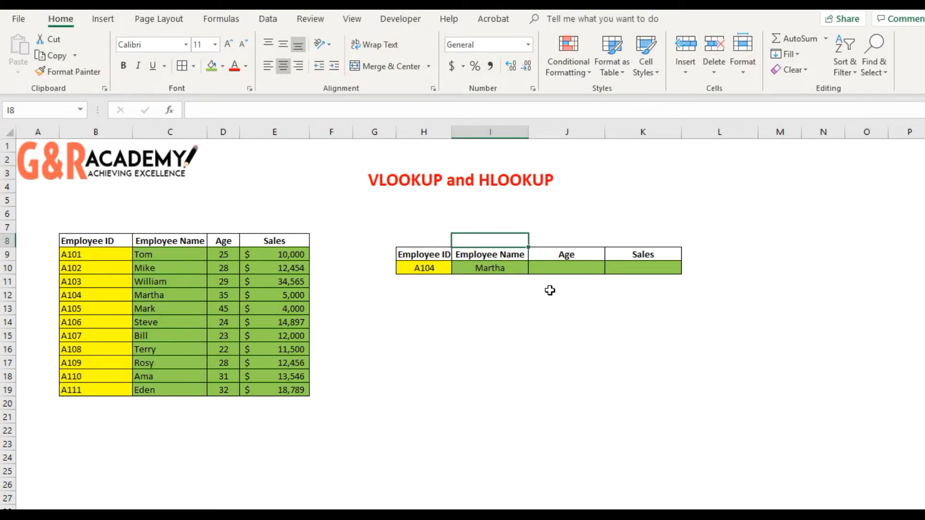
Enter the column index 2 in cell I8, above the Employee Name header of the lookup table
type("2")
key("Return")
key("Down")
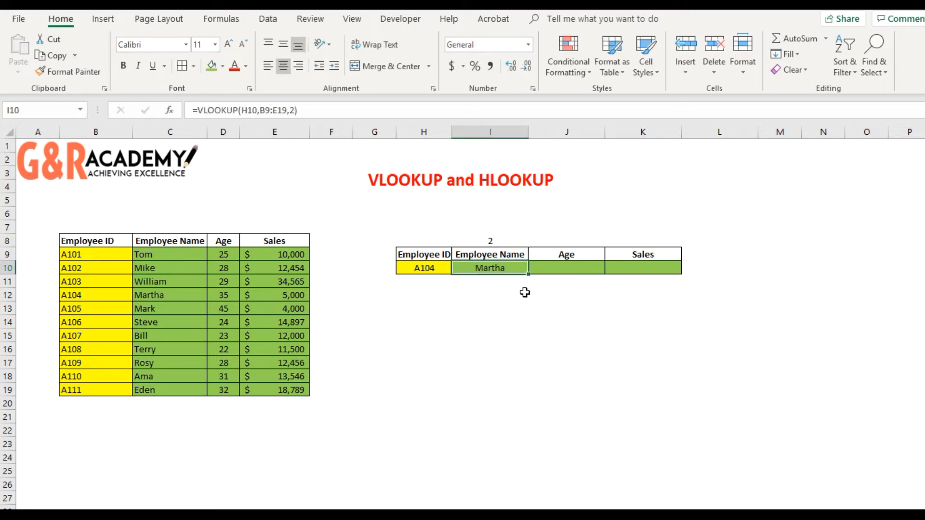
Replace the fixed column index in the I10 VLOOKUP formula with a reference to cell I8
left_click(293, 111)
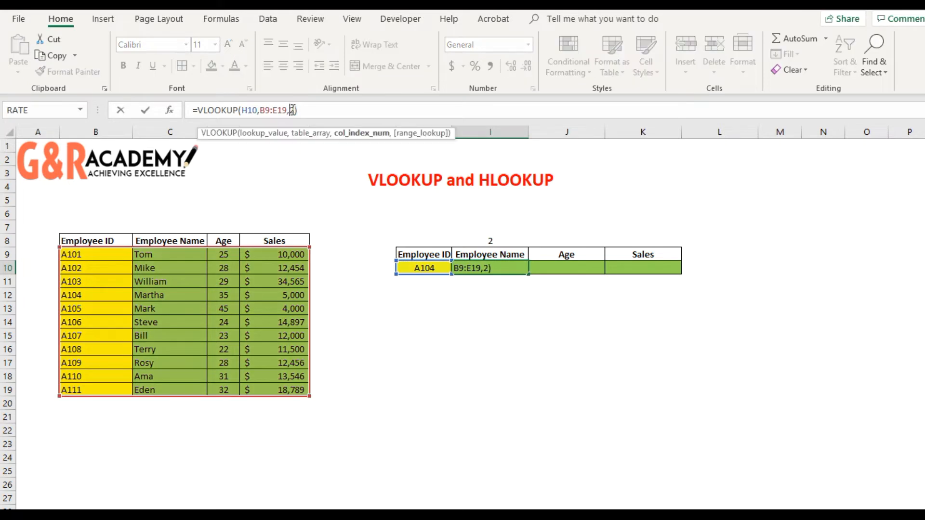
key("BackSpace")
type("2")
key("Return")
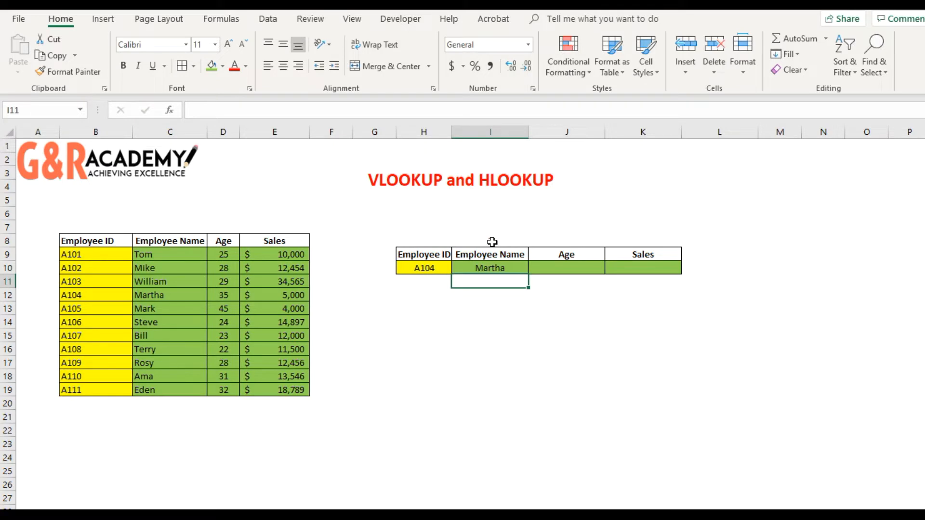
Enter the column indexes 3 in J8 above Age and 4 in K8 above Sales
left_click(568, 241)
type("3")
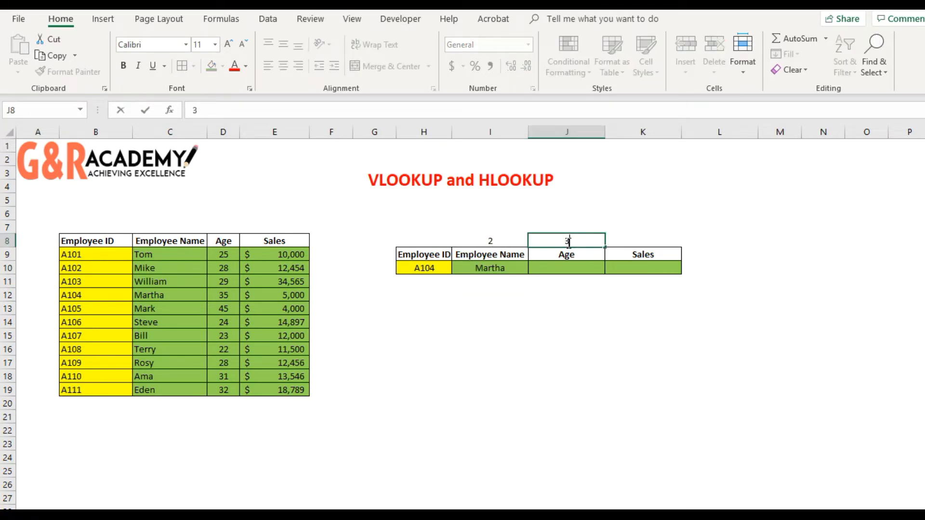
key("Tab")
type("4")
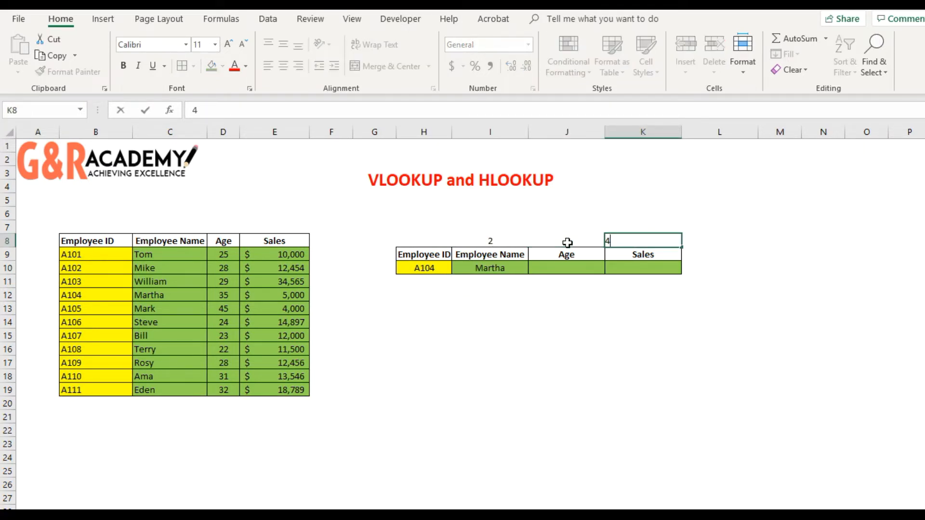
key("Return")
Make the lookup value and table range absolute in the I10 formula, giving =VLOOKUP($H$10,$B$9:$E$19,I8)
key("Down")
key("Left")
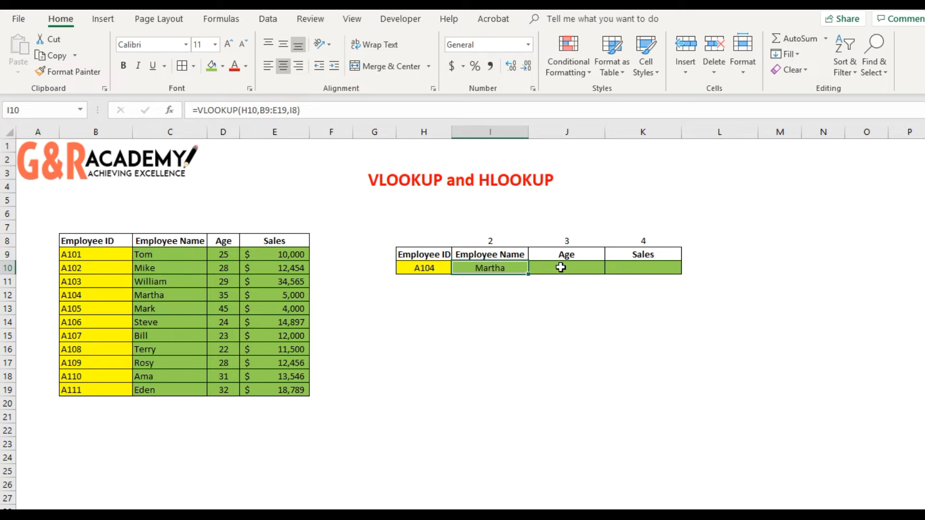
left_click(254, 110)
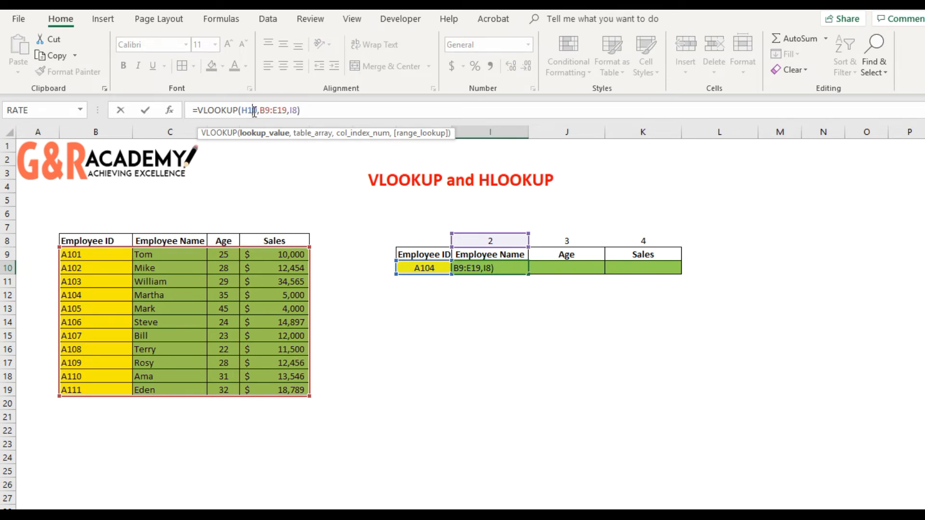
key("F4")
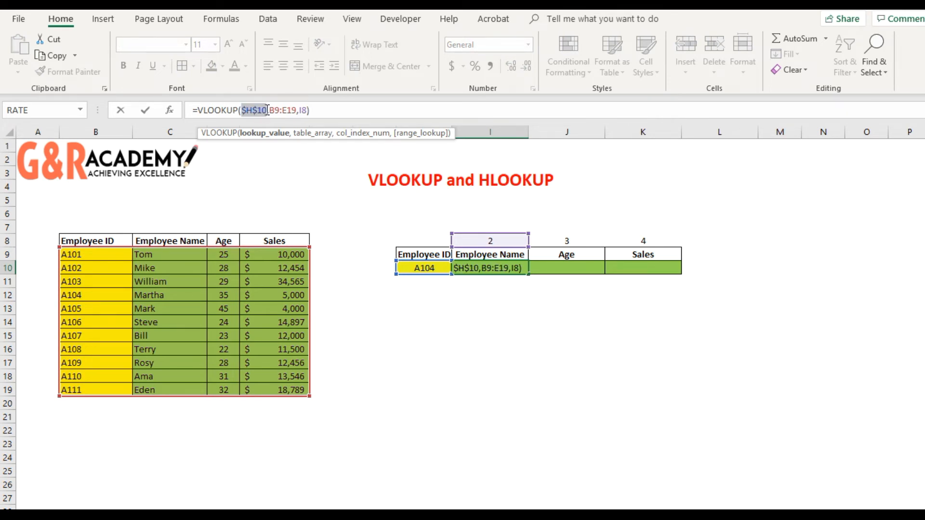
left_click(271, 109)
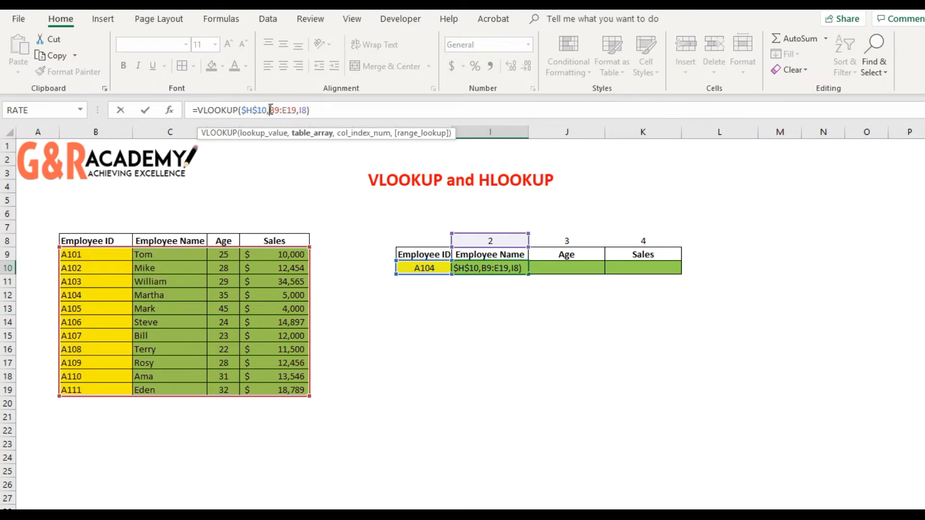
left_click_drag(270, 109, 298, 110)
key("F4")
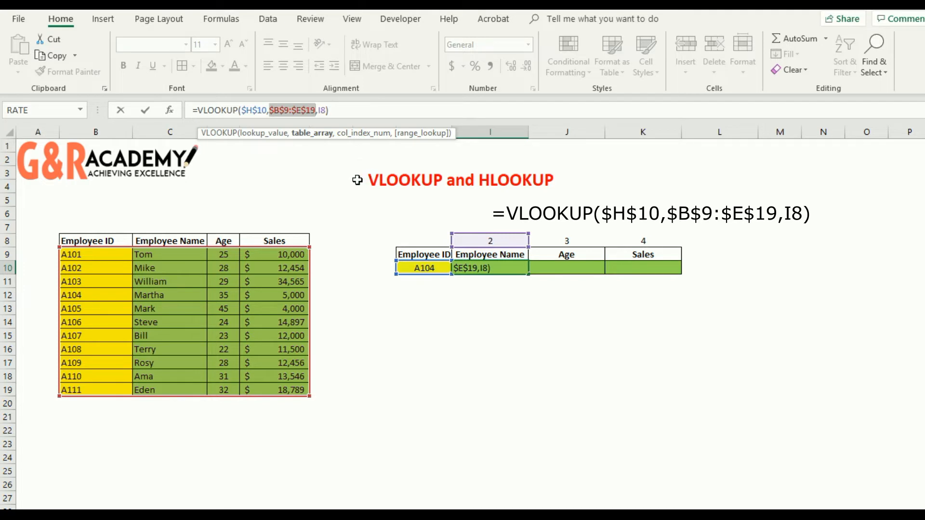
key("Return")
Copy the VLOOKUP formula from I10 across to the Age and Sales cells J10 and K10
key("Up")
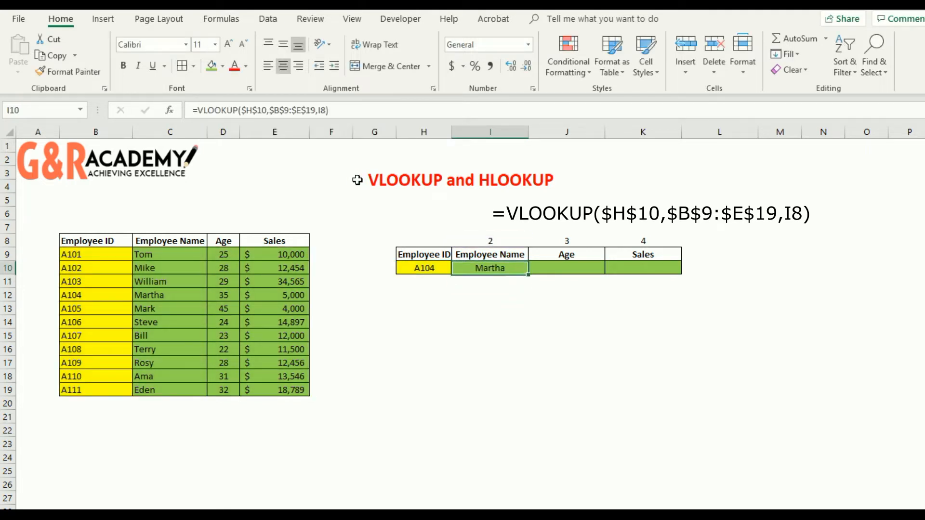
key("ctrl+c")
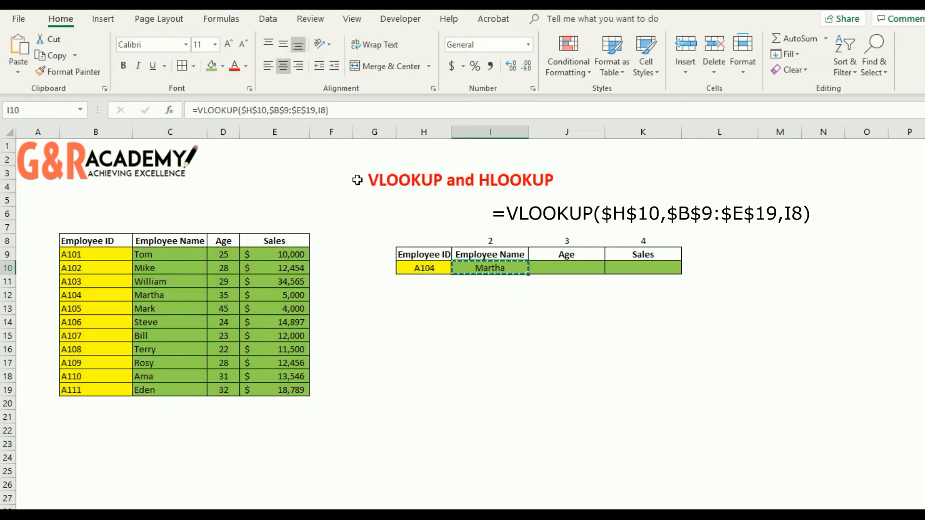
key("shift+Right")
key("shift+Right")
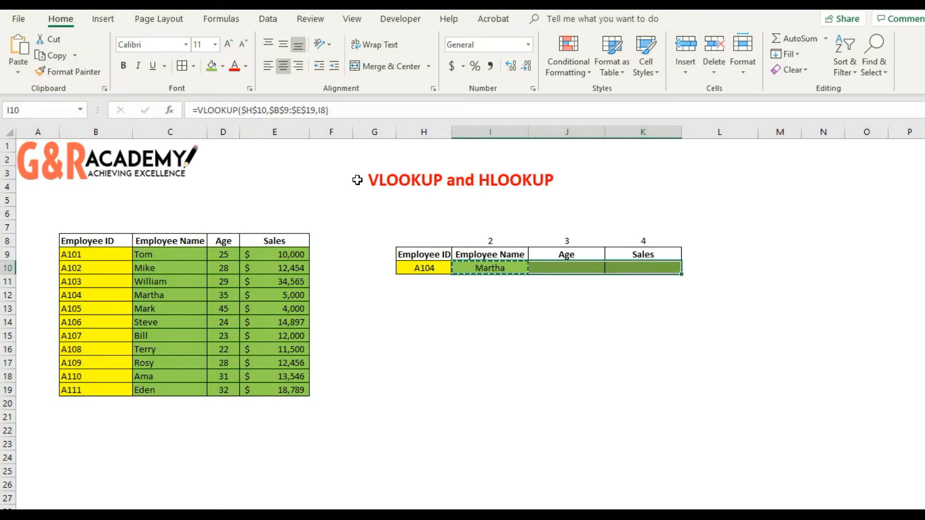
key("ctrl+v")
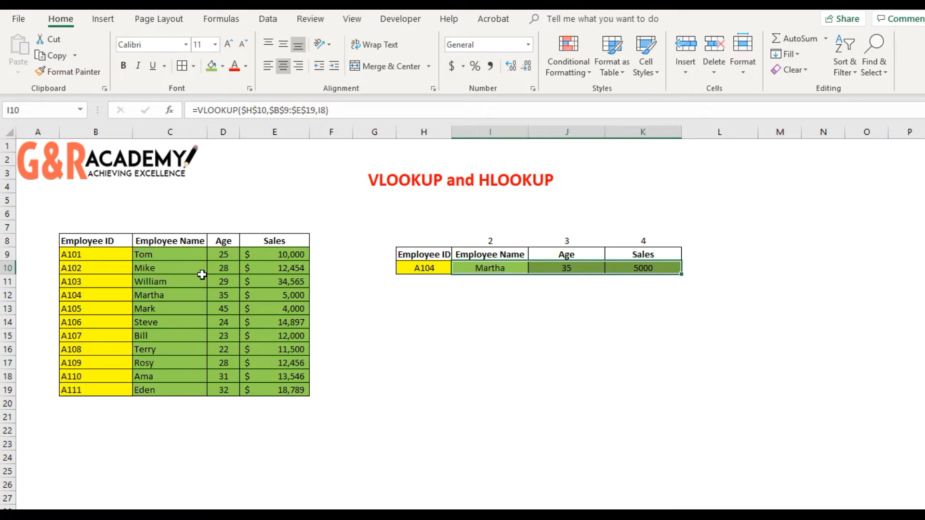
left_click_drag(150, 293, 263, 292)
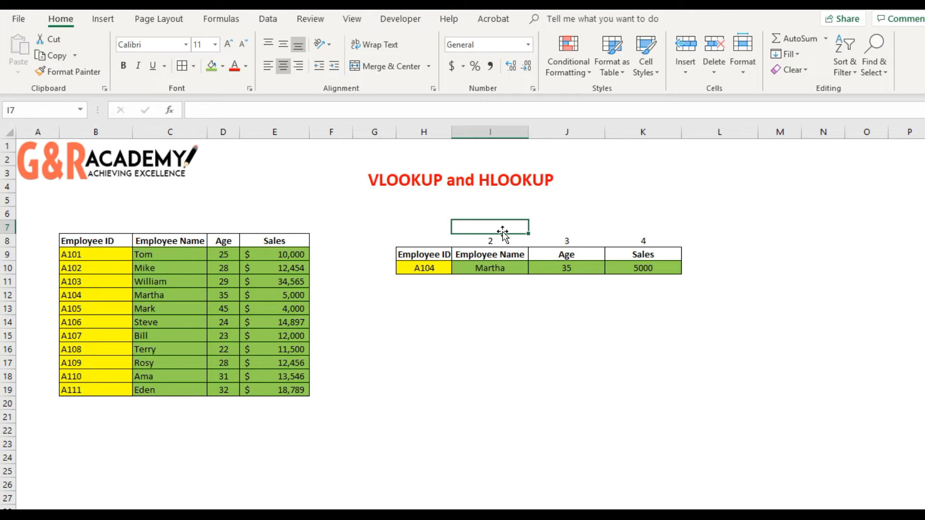
Enter =MATCH(I9,$B$8:$E$8,0) in cell I7 to find the column position of the Employee Name header
type("=Match(")
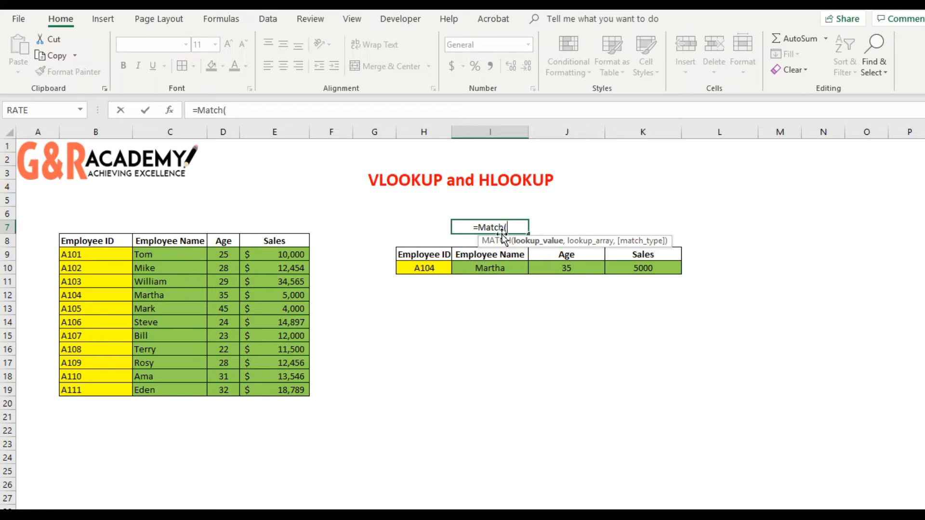
left_click(493, 253)
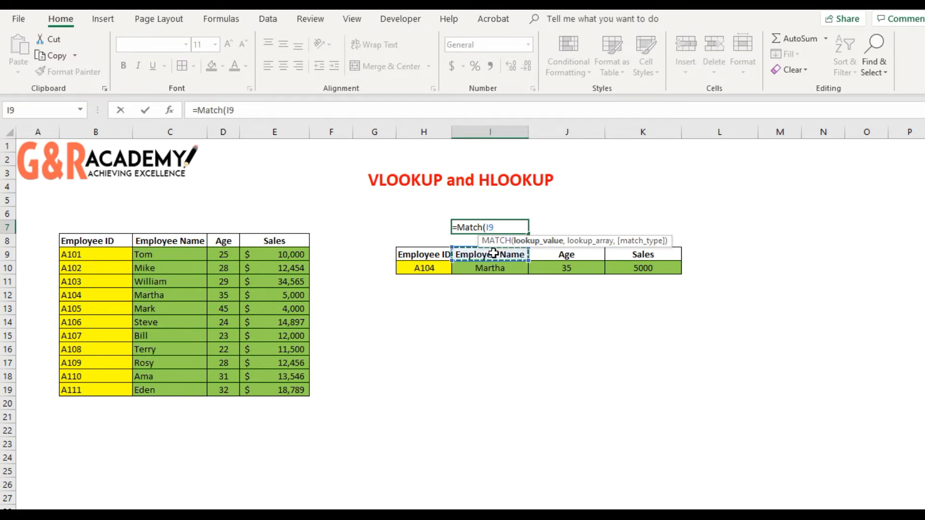
type(",")
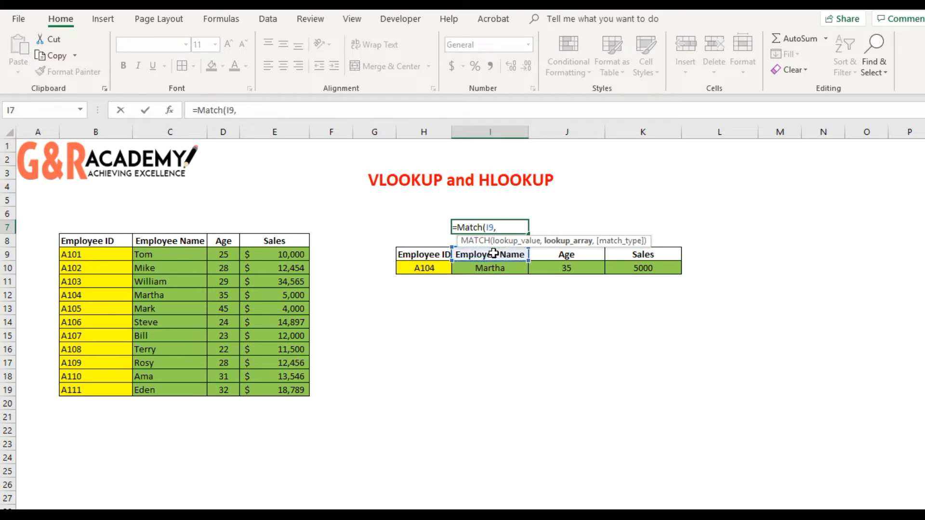
left_click_drag(115, 239, 264, 240)
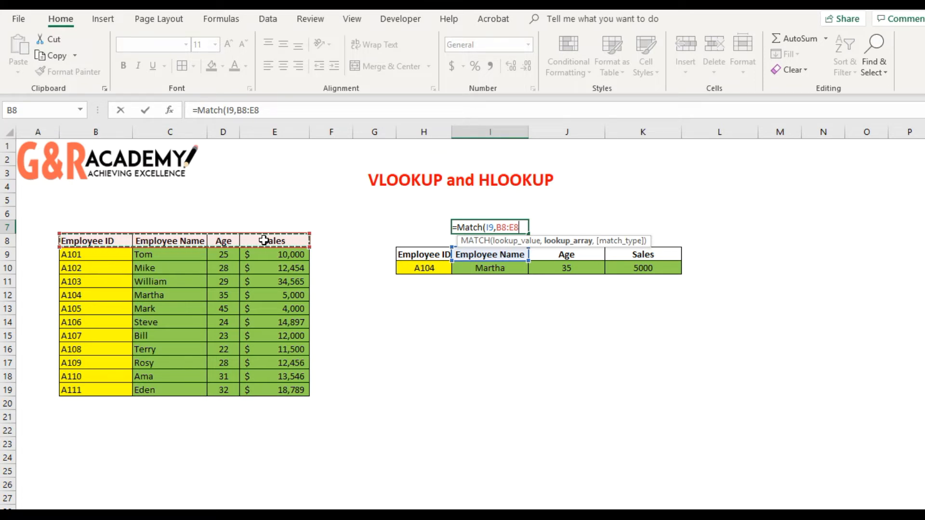
key("F4")
type(",")
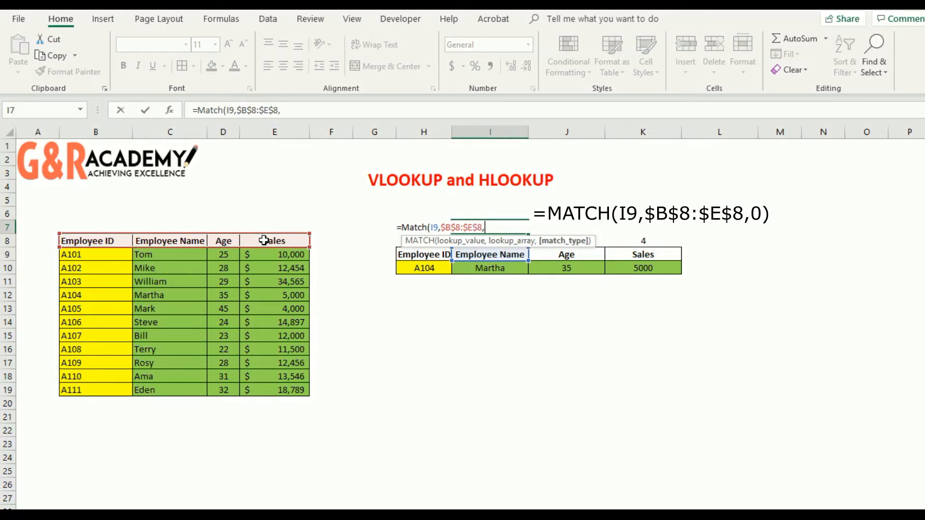
type("0)")
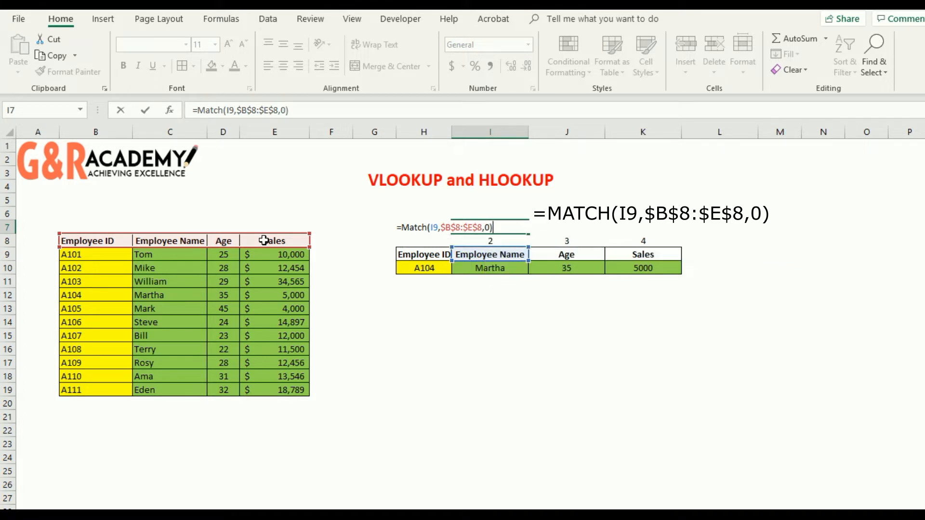
key("Return")
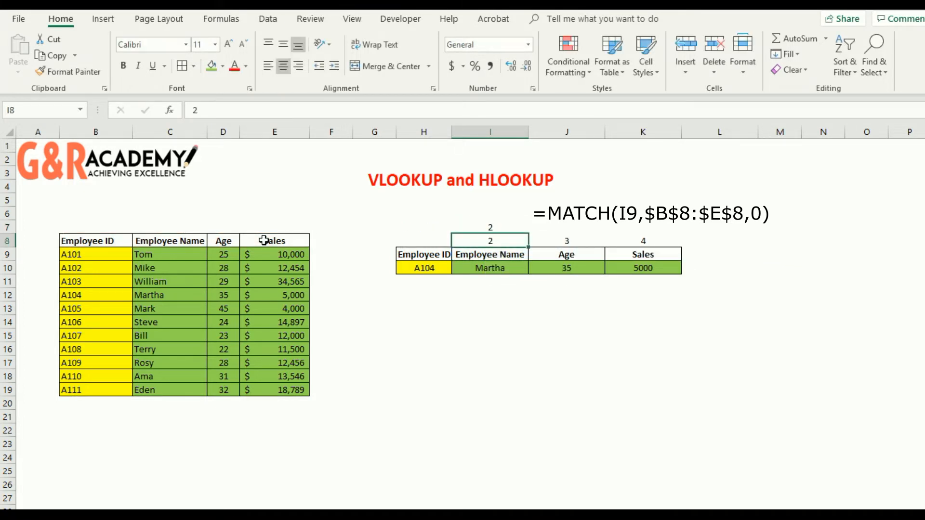
Replace the I8 reference in the I10 VLOOKUP formula with the expression MATCH(I9,$B$8:$E$8,0) copied from I7
left_click(491, 227)
left_click_drag(311, 110, 198, 111)
key("Return")
key("Down")
key("Down")
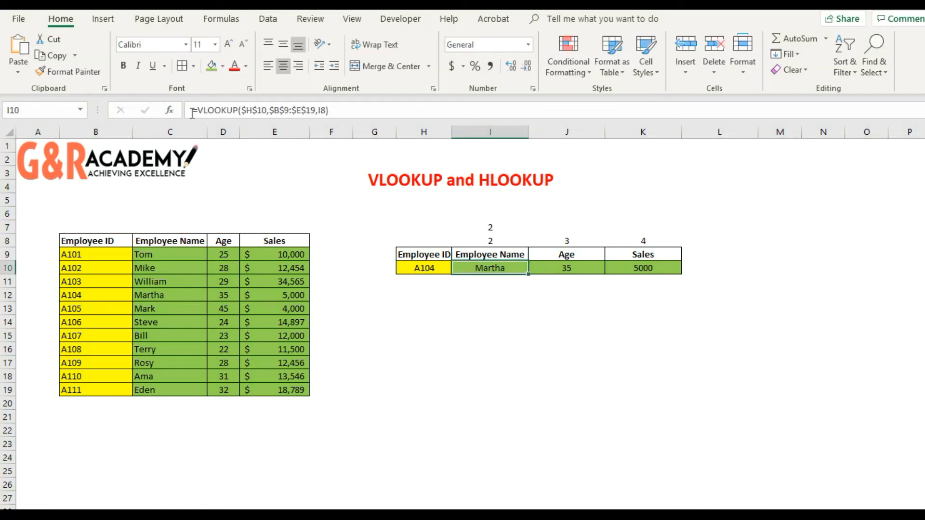
left_click(330, 109)
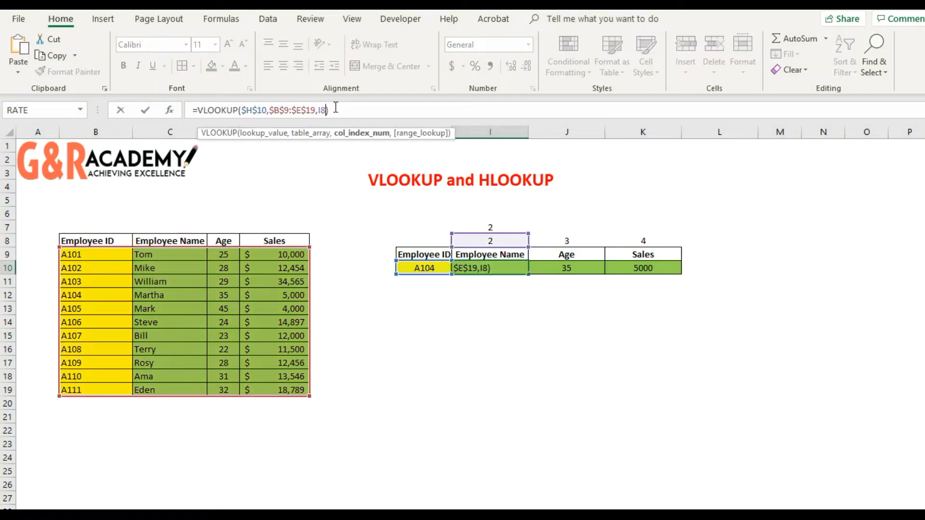
key("BackSpace")
key("BackSpace")
key("ctrl+v")
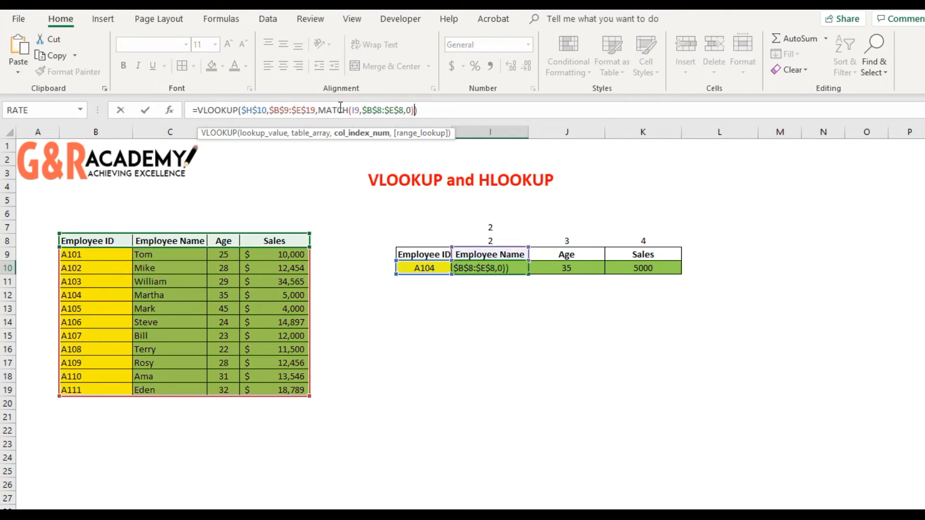
key("Return")
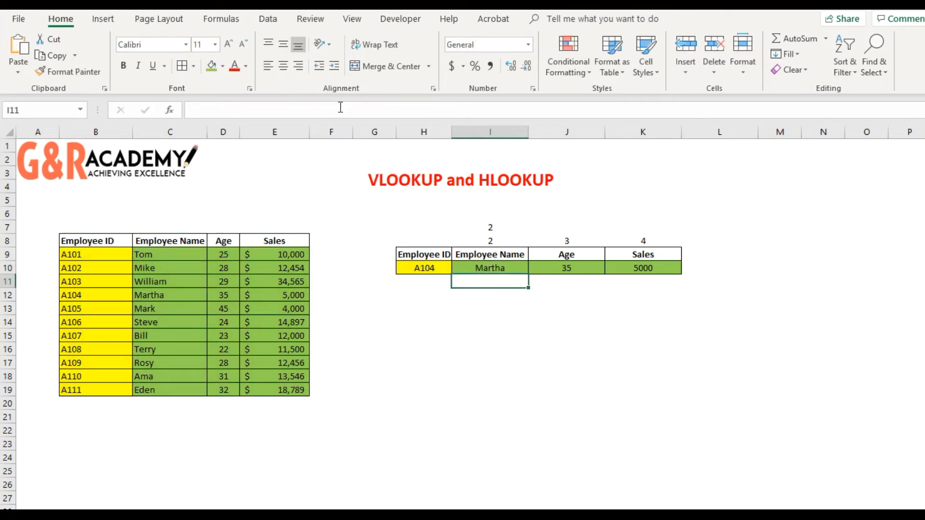
Copy the combined VLOOKUP and MATCH formula from I10 and select I10:K10 as the paste range
key("Up")
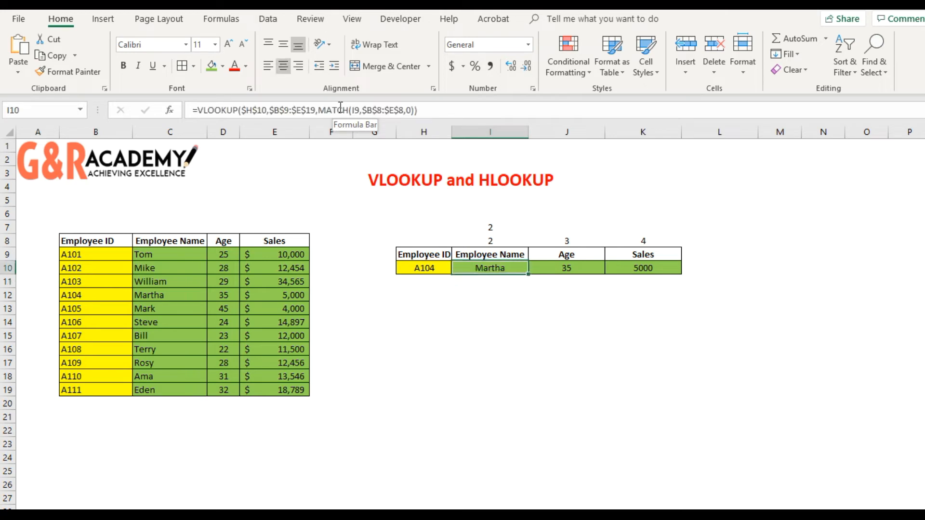
key("ctrl+c")
key("shift+Right")
key("shift+Right")
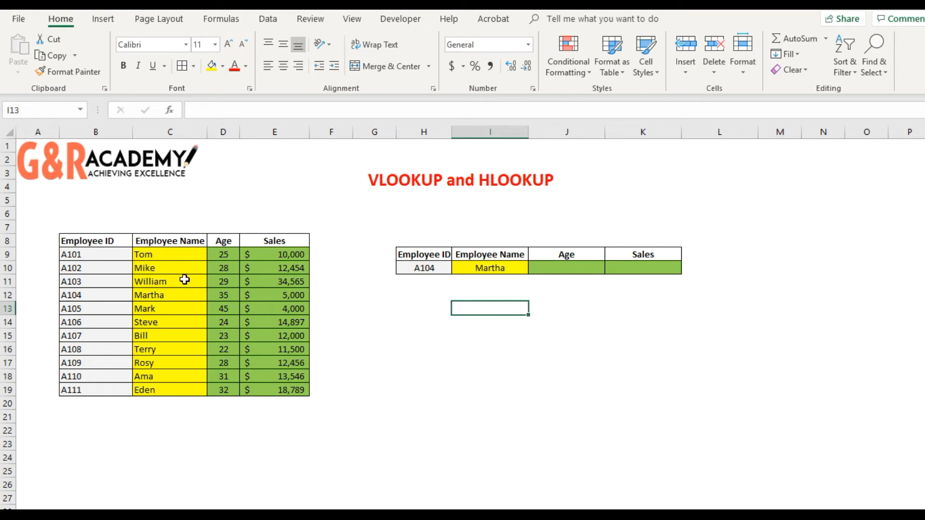
Enter =VLOOKUP(I10,C9:E19,2) in the Age cell J10 to look up the age by employee name
left_click(556, 267)
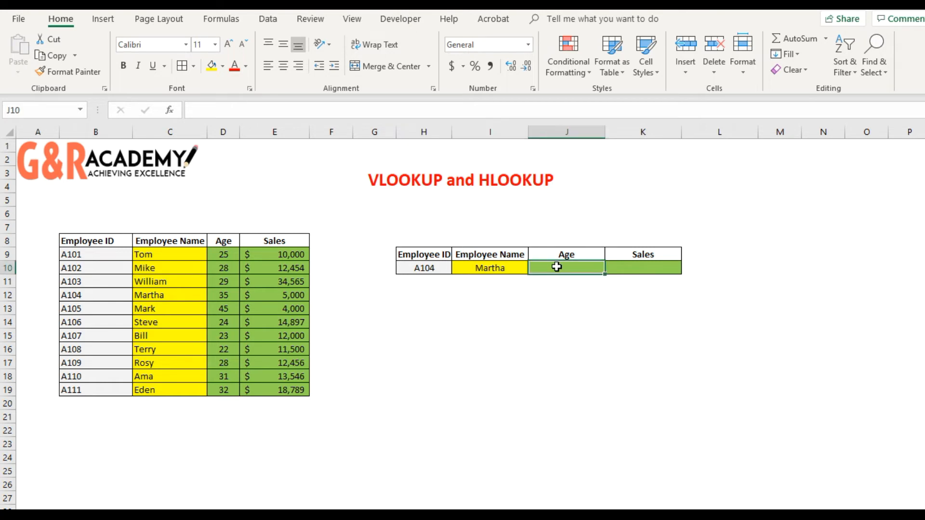
type("=VLO")
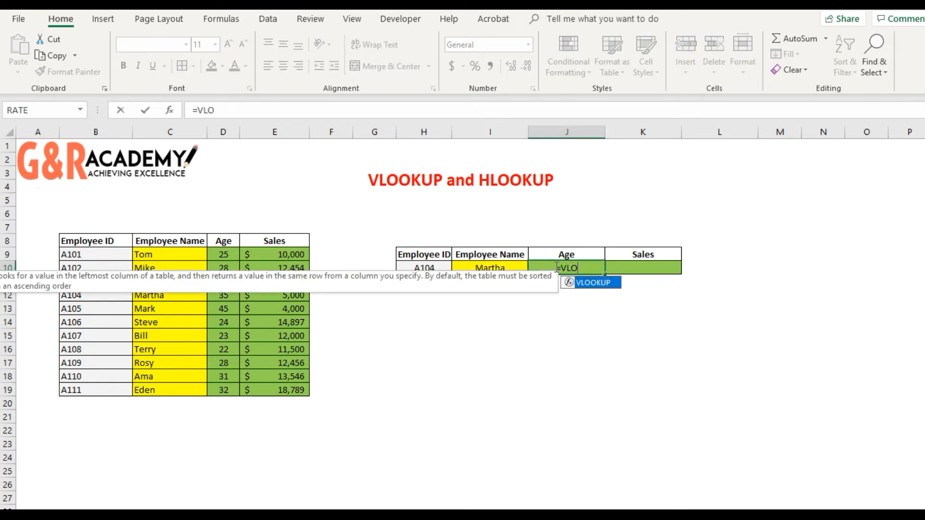
type("OKUP(")
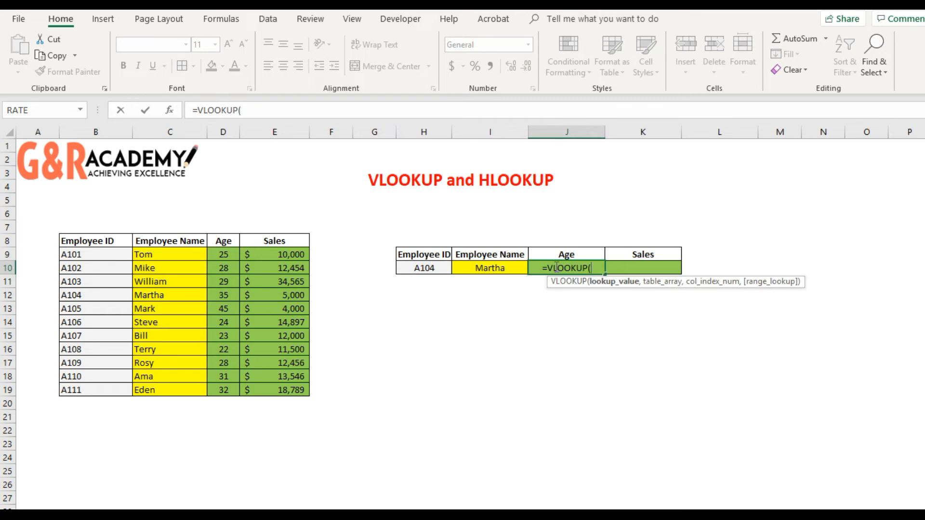
left_click(500, 269)
type(",")
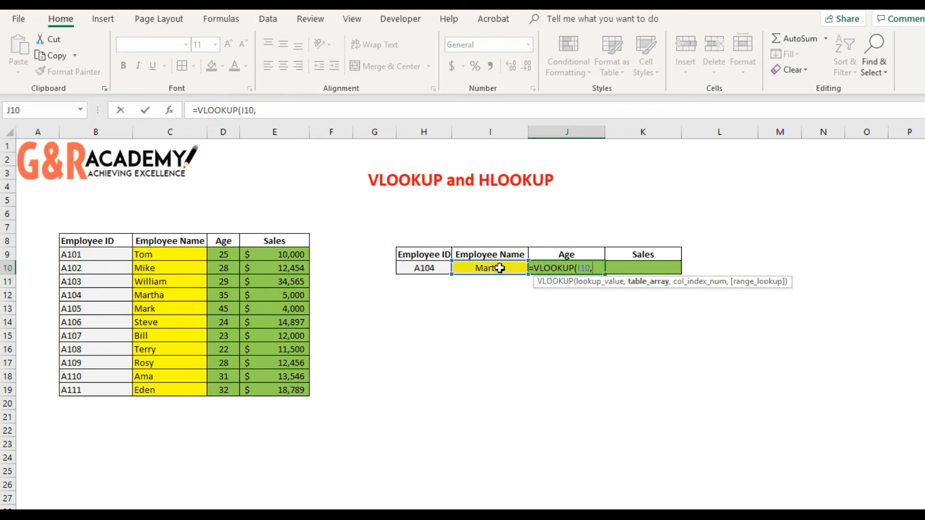
left_click_drag(179, 255, 267, 390)
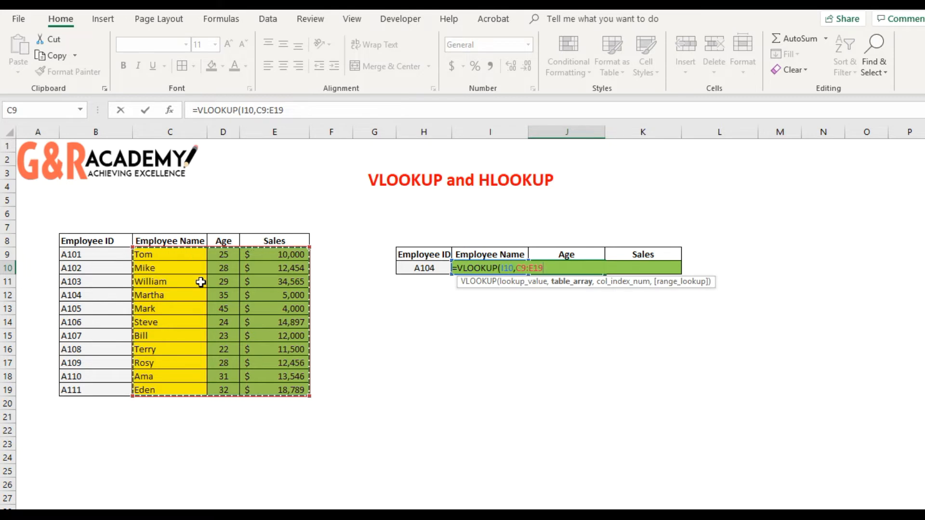
type(",2)")
key("Return")
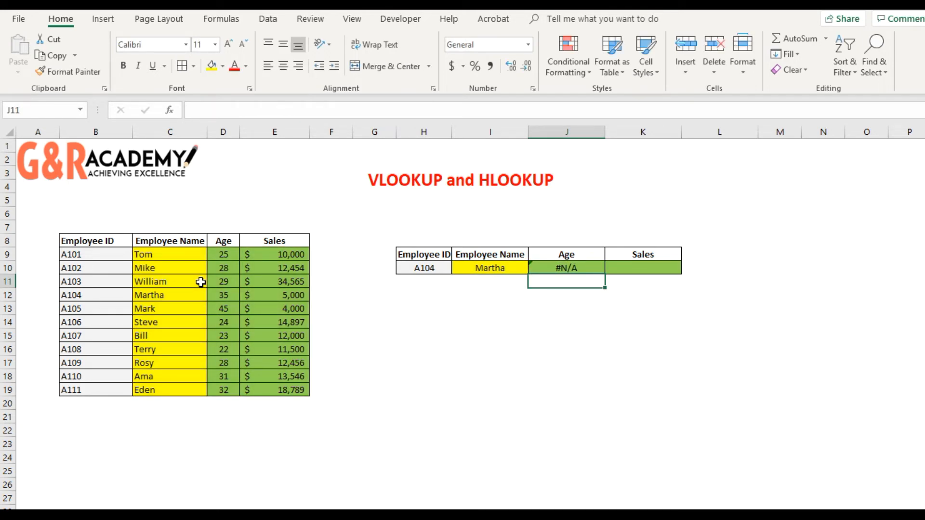
Add FALSE as the exact-match argument to the J10 formula, making it =VLOOKUP(I10,C9:E19,2,FALSE)
left_click(568, 264)
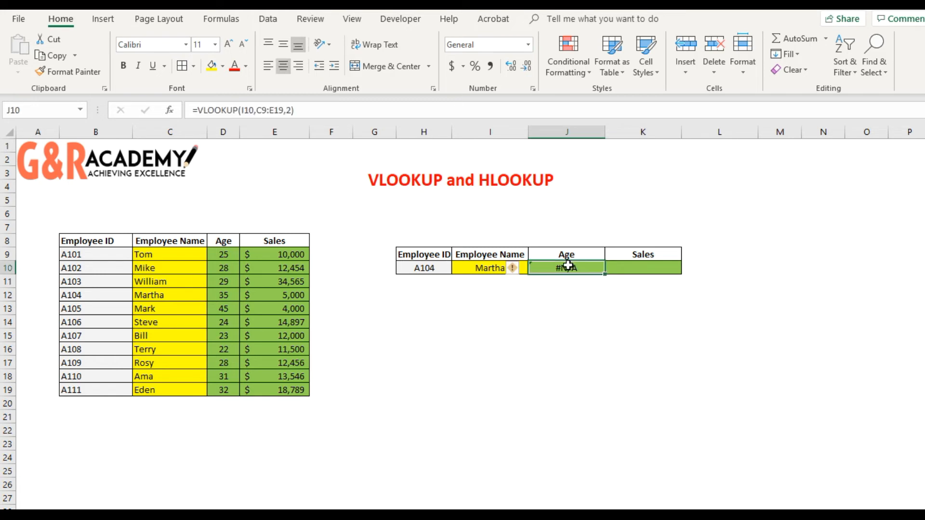
left_click(293, 111)
type(",false")
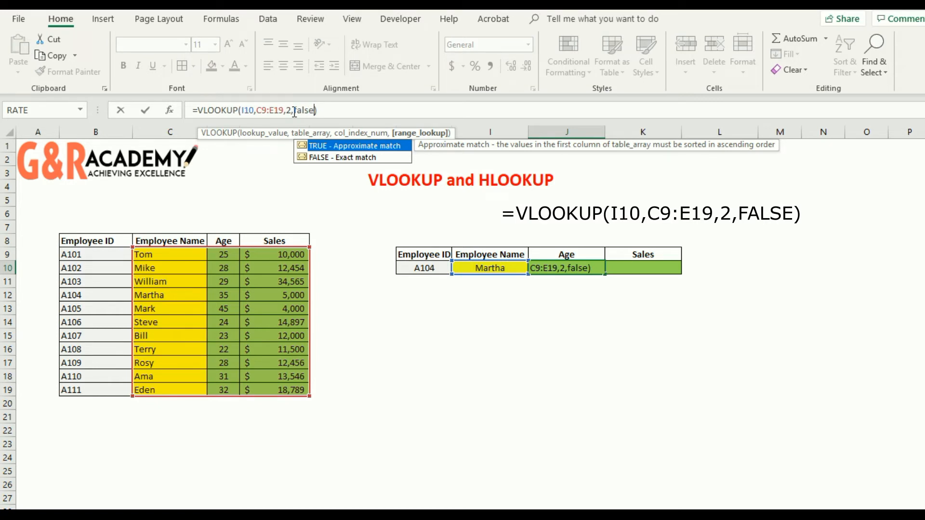
key("Return")
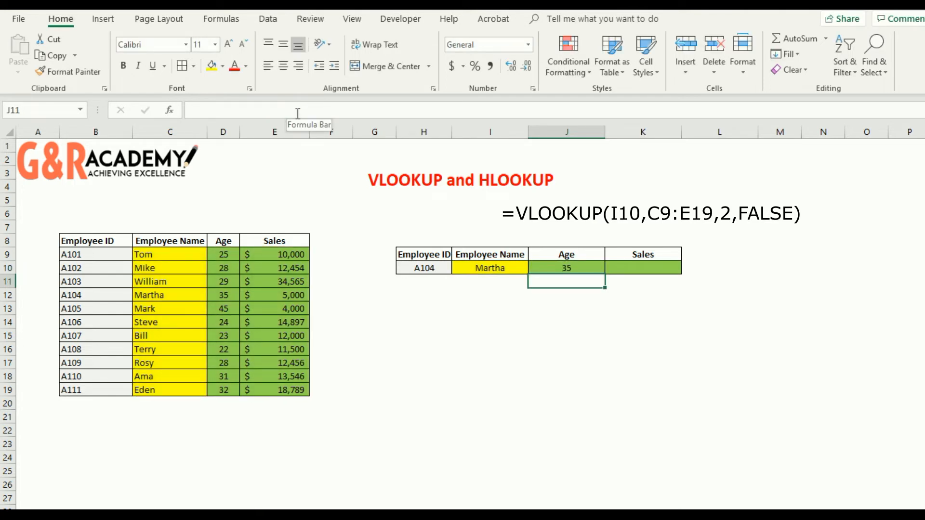
Enter =VLOOKUP(I10,C9:E19,3,FALSE) in the Sales cell K10 to look up sales by employee name
left_click(652, 268)
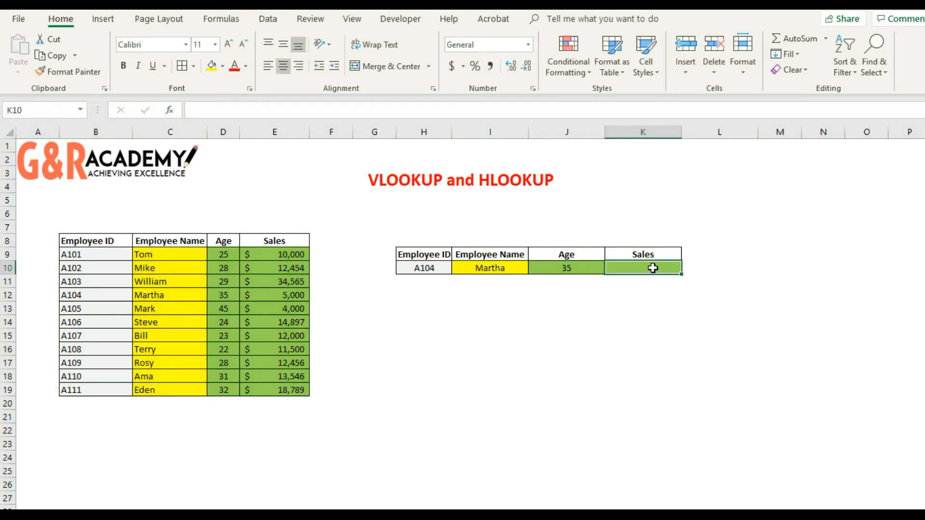
type("=VLOOKUP(")
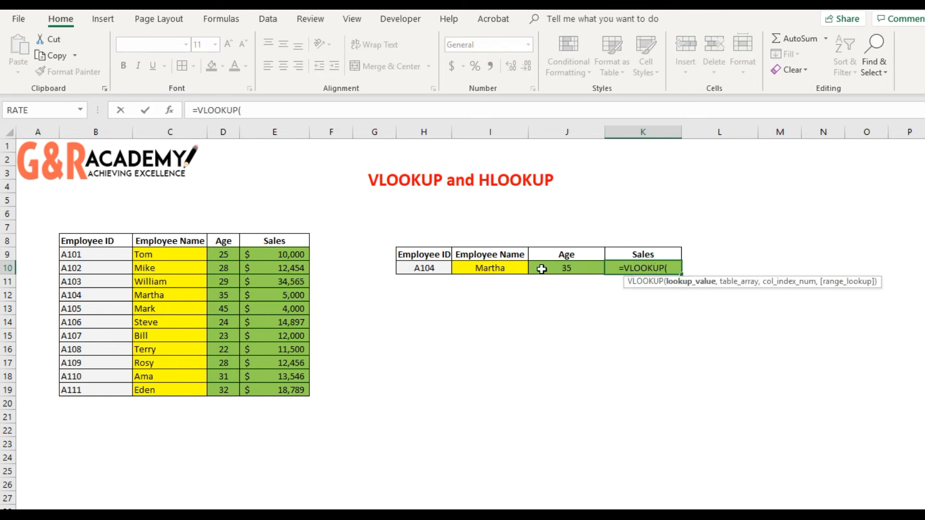
left_click(505, 270)
type(",")
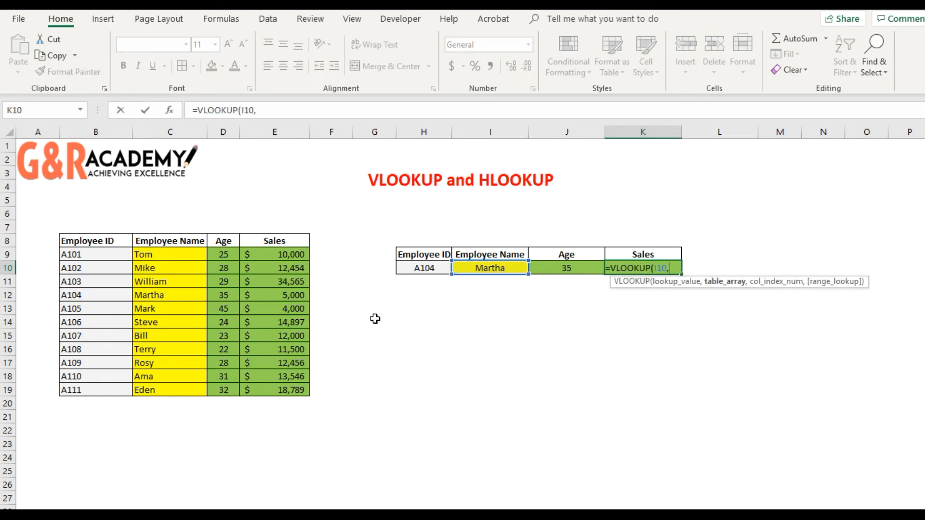
left_click_drag(164, 258, 267, 390)
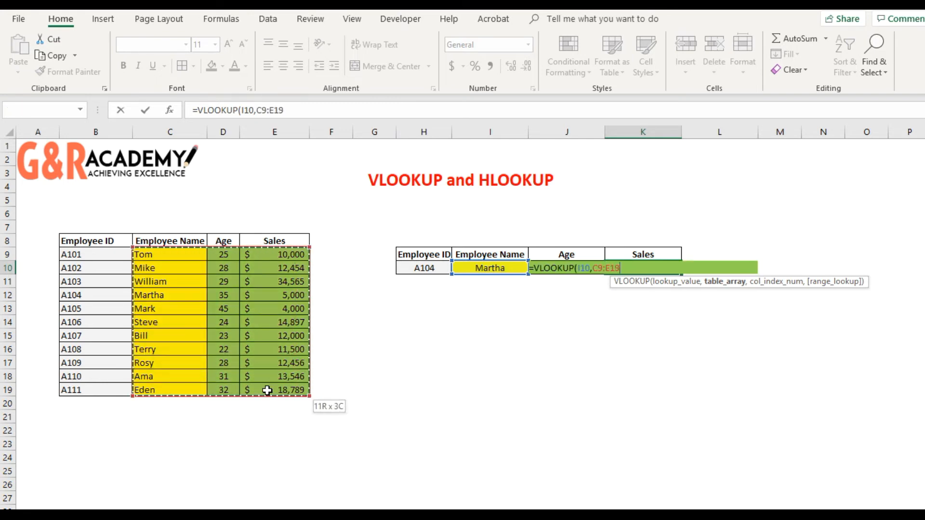
type(",")
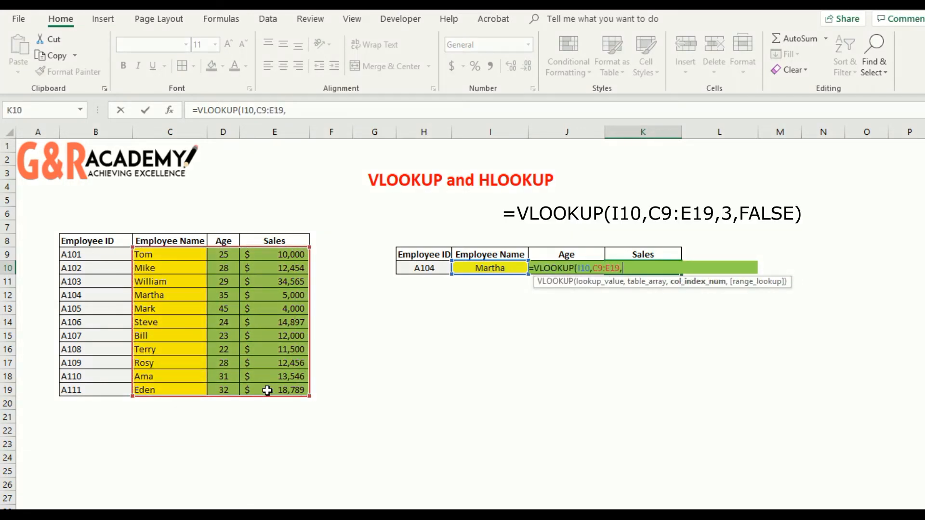
type("3,false")
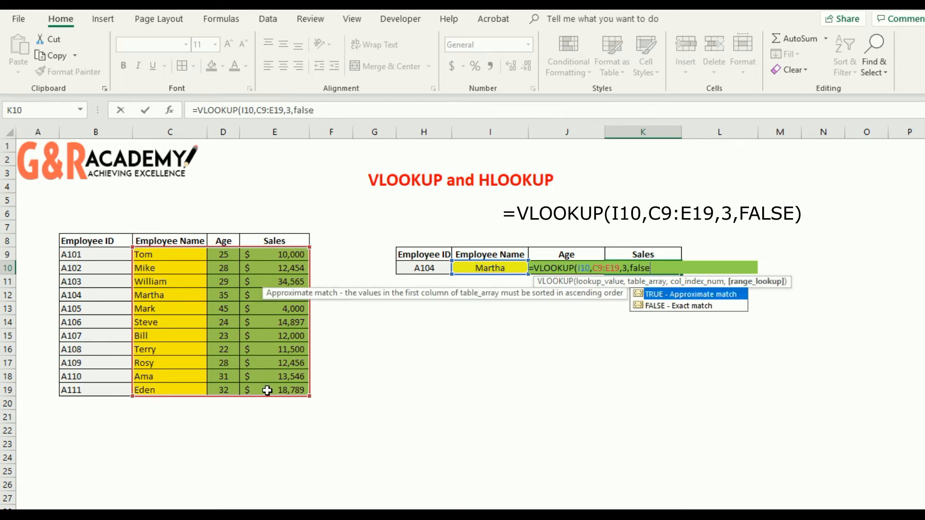
key("Return")
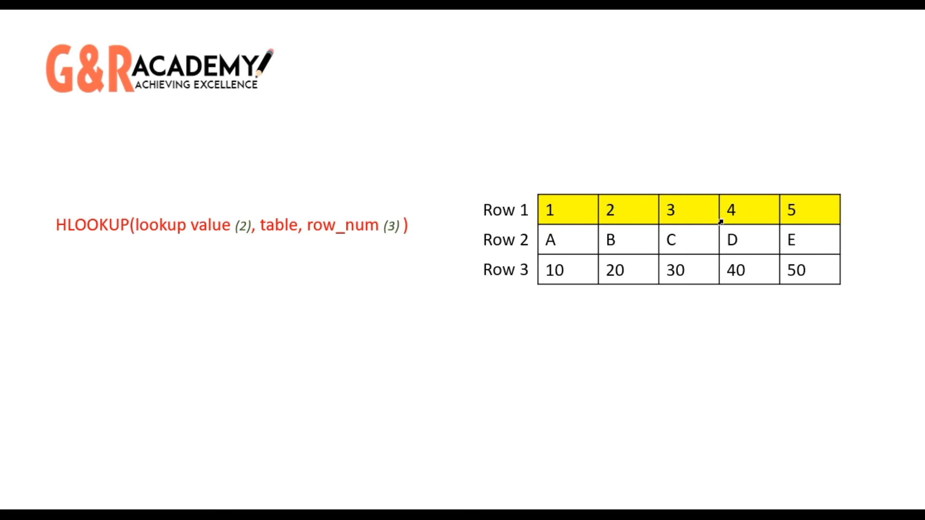
left_click(619, 273)
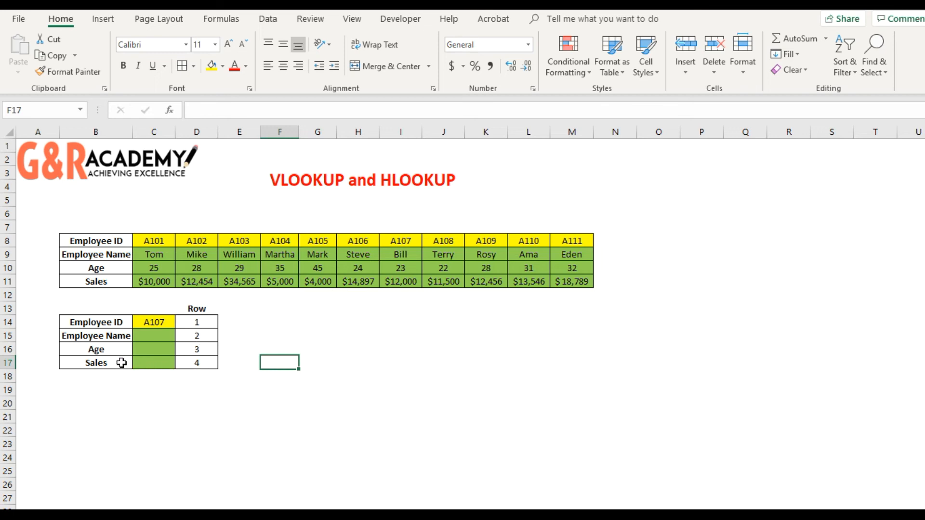
Enter =HLOOKUP($C$14,$C$8:$M$11,D15) in the Employee Name cell C15 of the horizontal table's lookup block
left_click(159, 337)
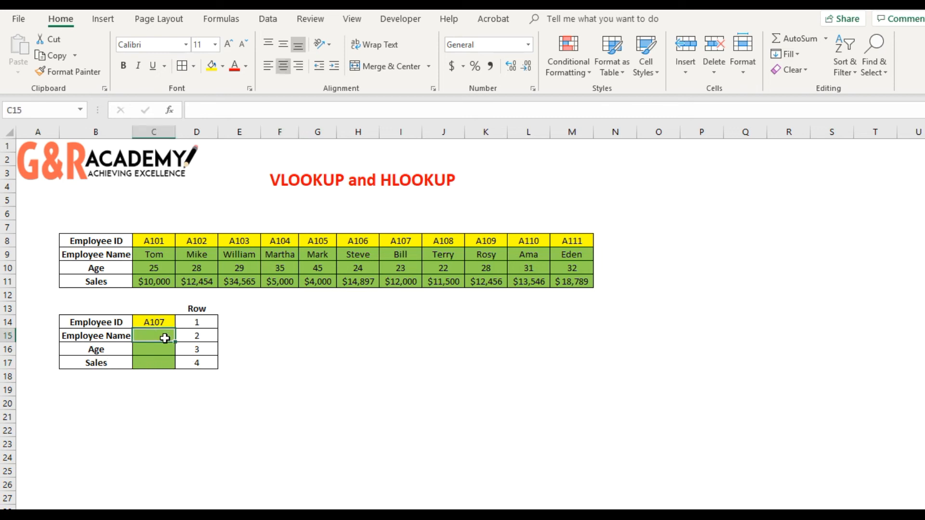
type("=HLOOKUP(")
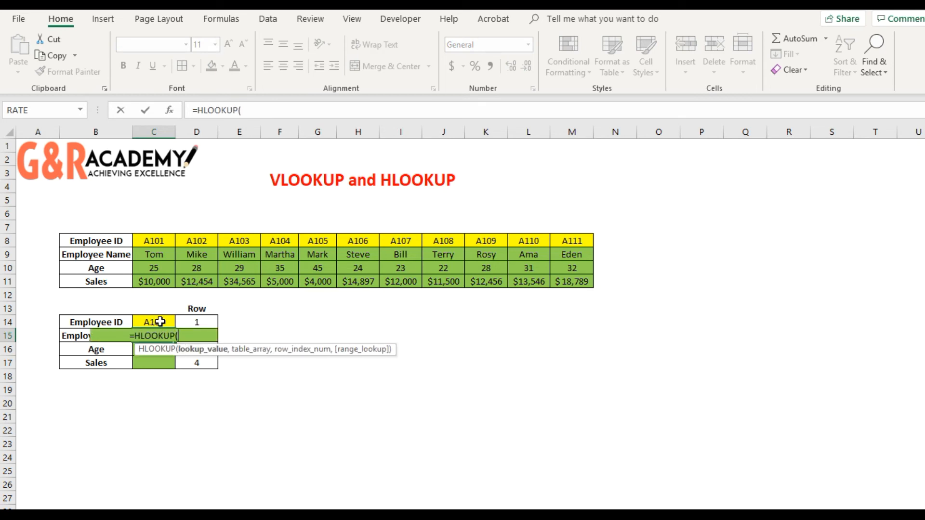
left_click(160, 322)
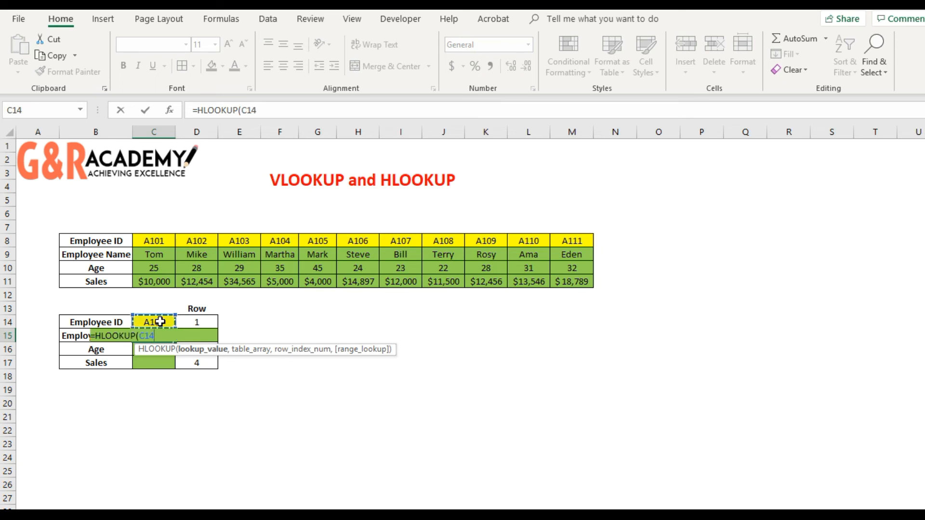
key("F4")
type(",")
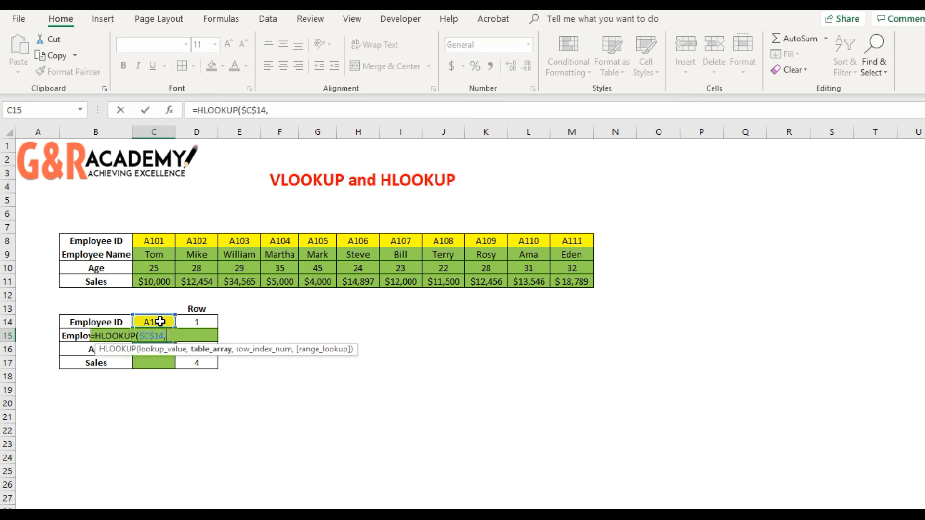
left_click_drag(158, 239, 567, 283)
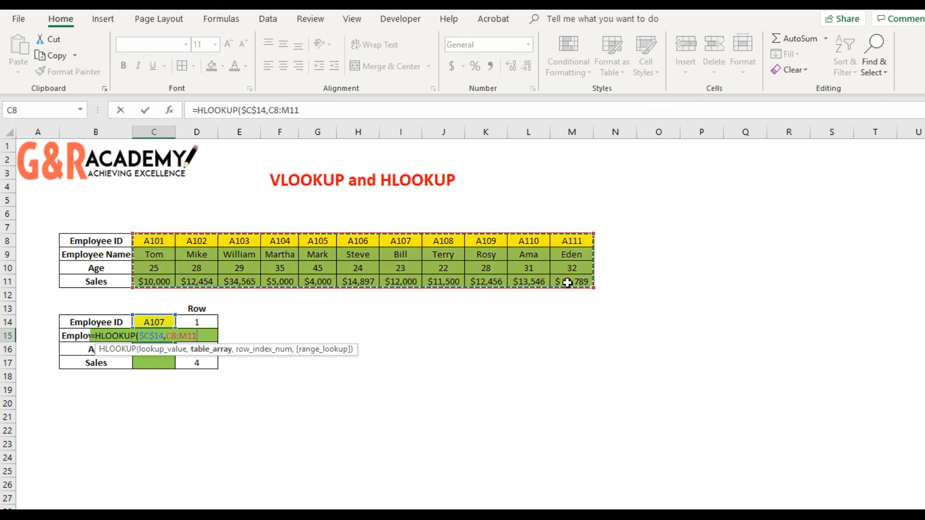
key("F4")
type(",")
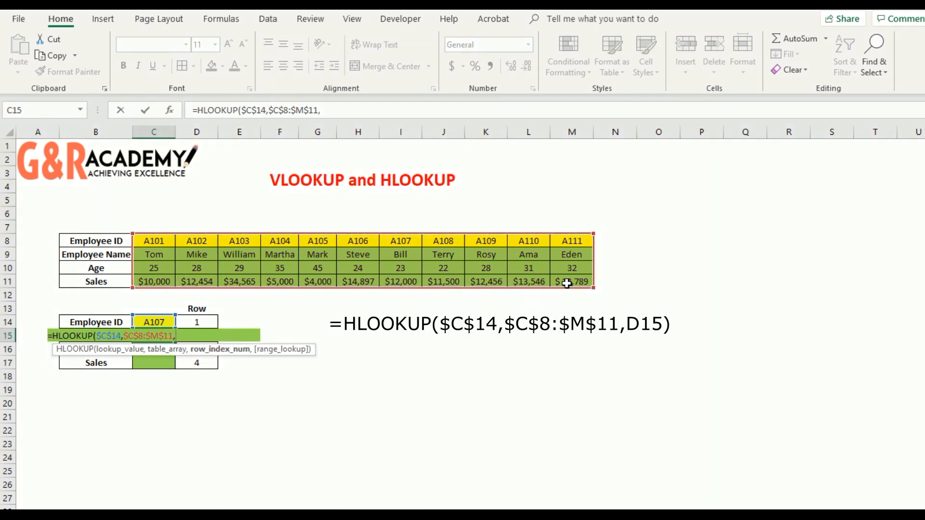
type("D15)")
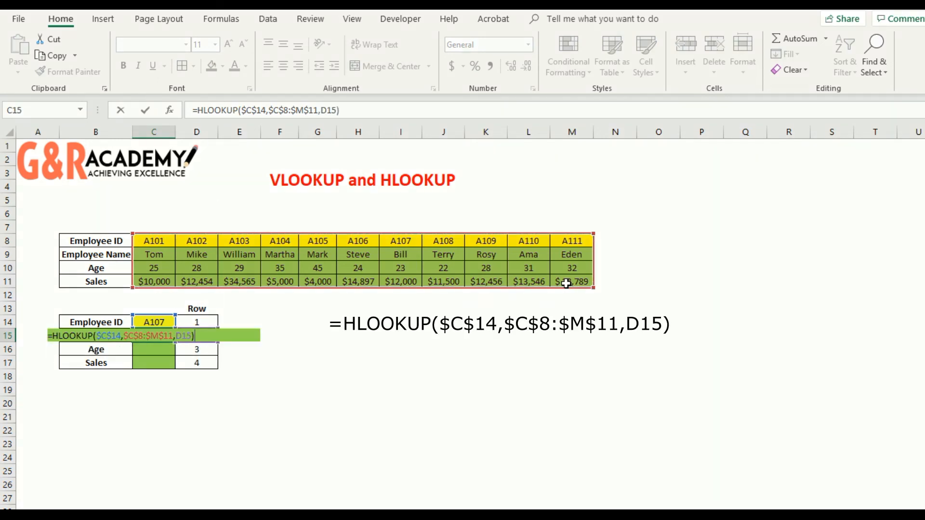
key("Return")
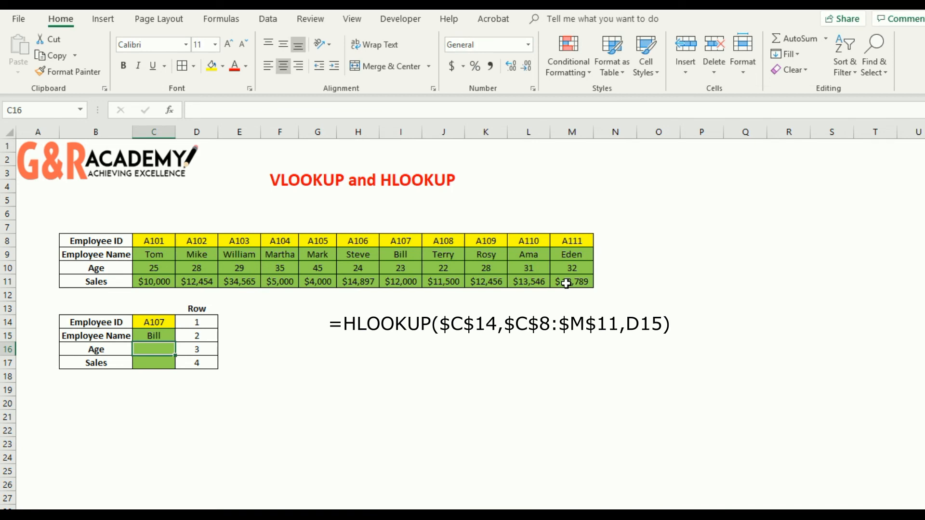
Fill the HLOOKUP formula from C15 down to the Age and Sales cells C16 and C17
left_click(166, 337)
left_click_drag(176, 342, 180, 370)
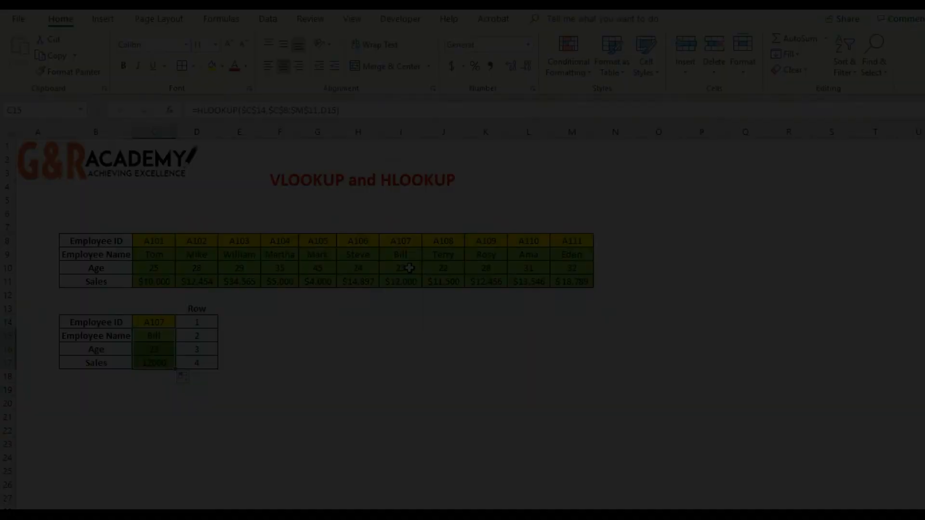
left_click(412, 331)
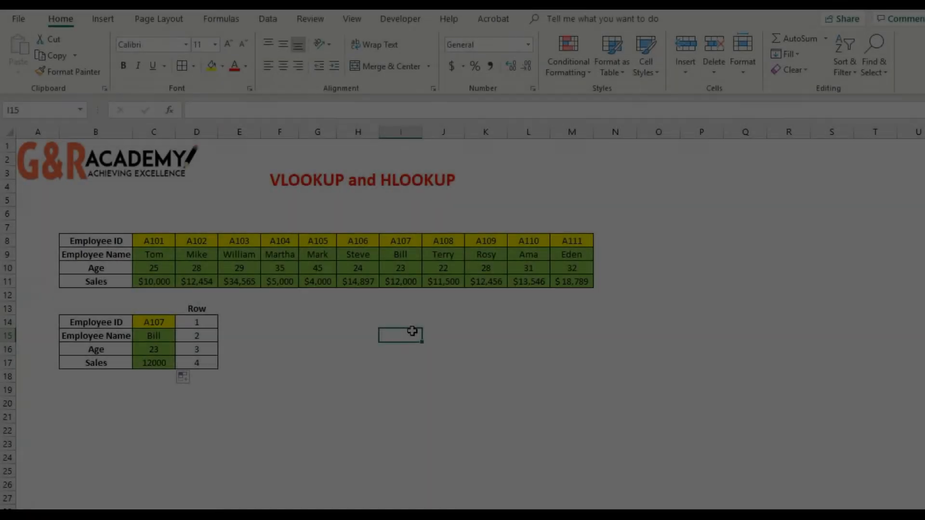